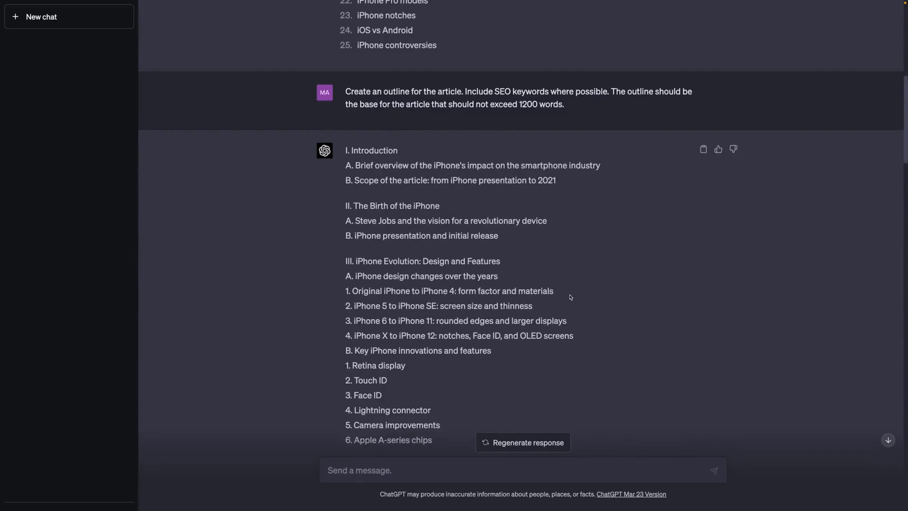
pyautogui.scroll(9, 570, 297)
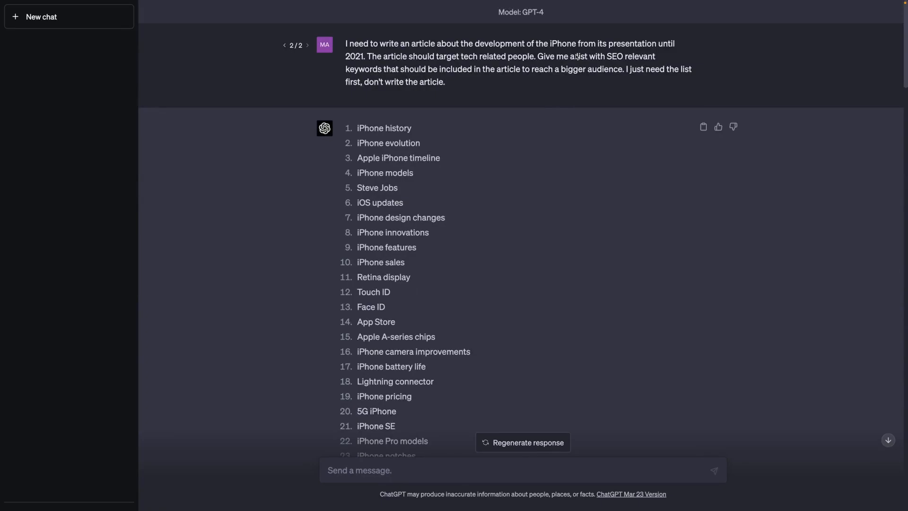
pyautogui.moveTo(577, 56)
pyautogui.click(703, 44)
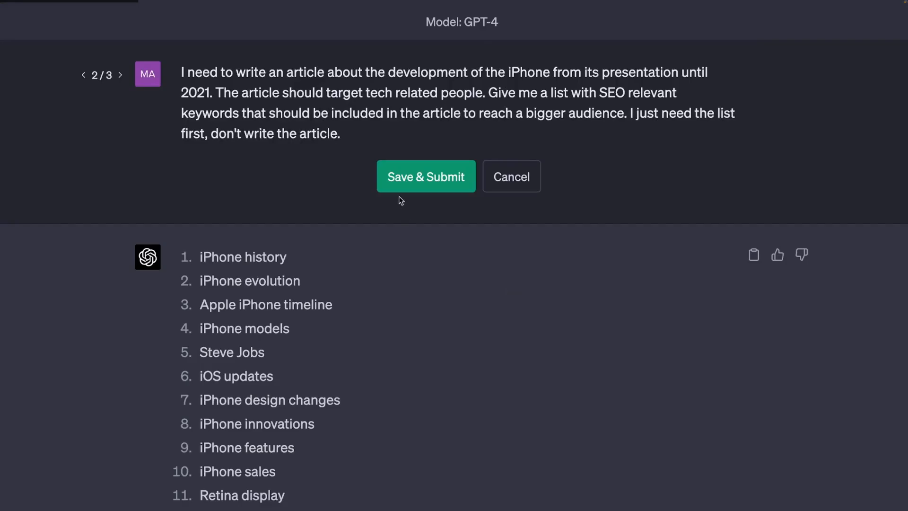
pyautogui.moveTo(359, 134); pyautogui.dragTo(184, 70)
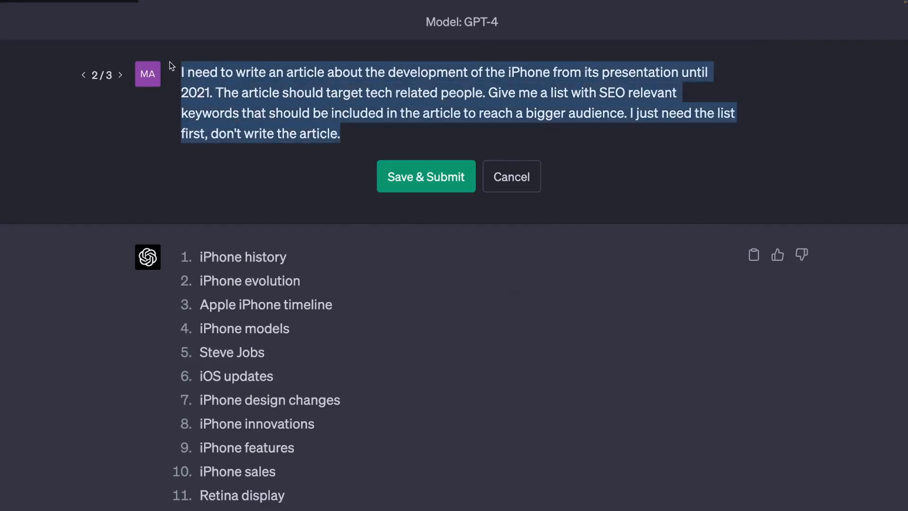
pyautogui.write("You’re a professional blogger. Your job is to write articles that are search engine optimized to maximise the potential audience. Write an engaging article about the development of Apple's iPhone for your blog based on this summary / these bullet points:")
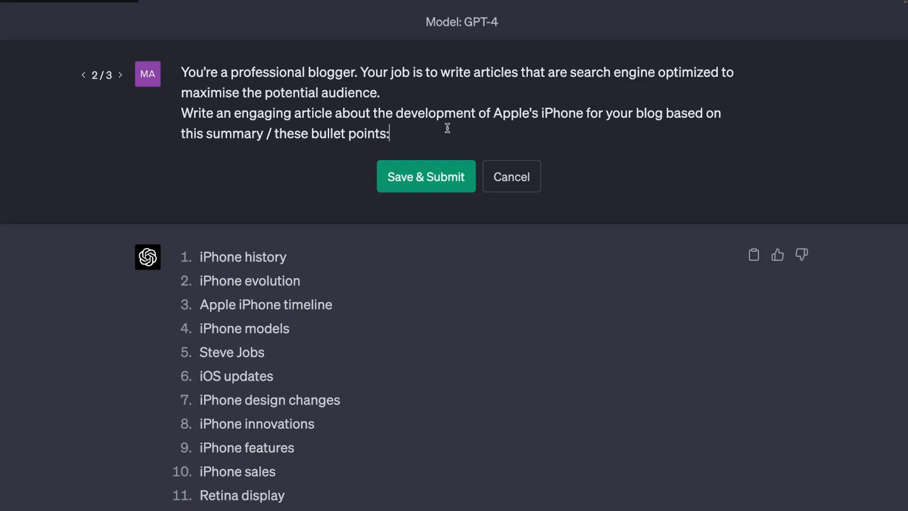
pyautogui.moveTo(490, 111); pyautogui.dragTo(609, 112)
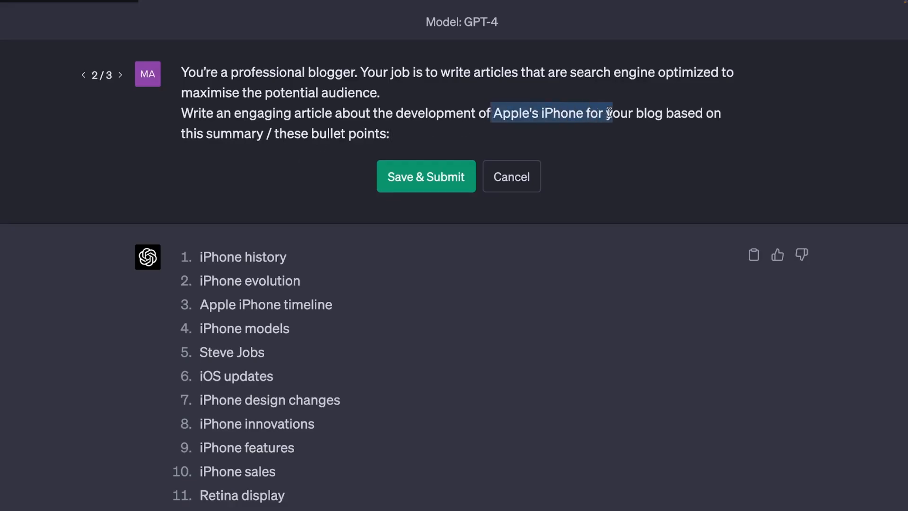
pyautogui.moveTo(371, 113); pyautogui.dragTo(643, 115)
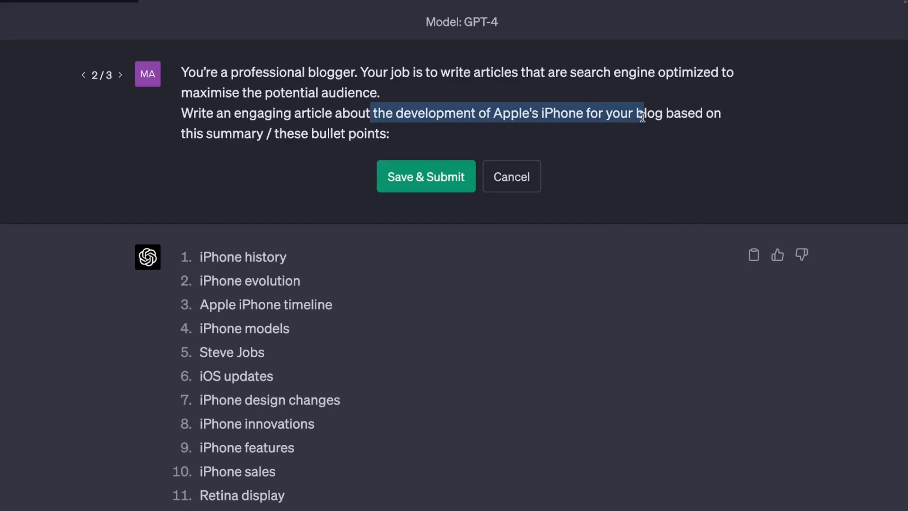
pyautogui.click(449, 143)
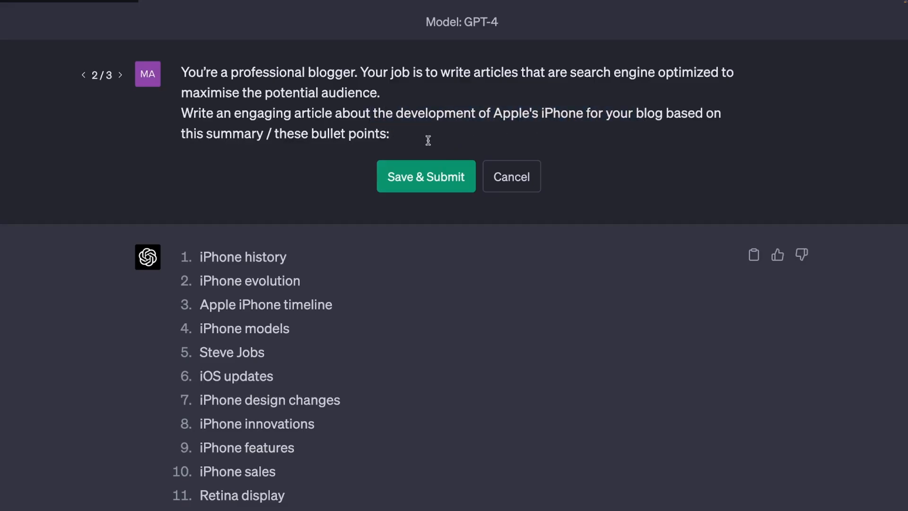
# - Add bullet points requiring coverage from first presentation to 2021, tech audience, SEO keywords, highlighted years of technological change, section subheaders, and images or image descriptions
pyautogui.press('Return')
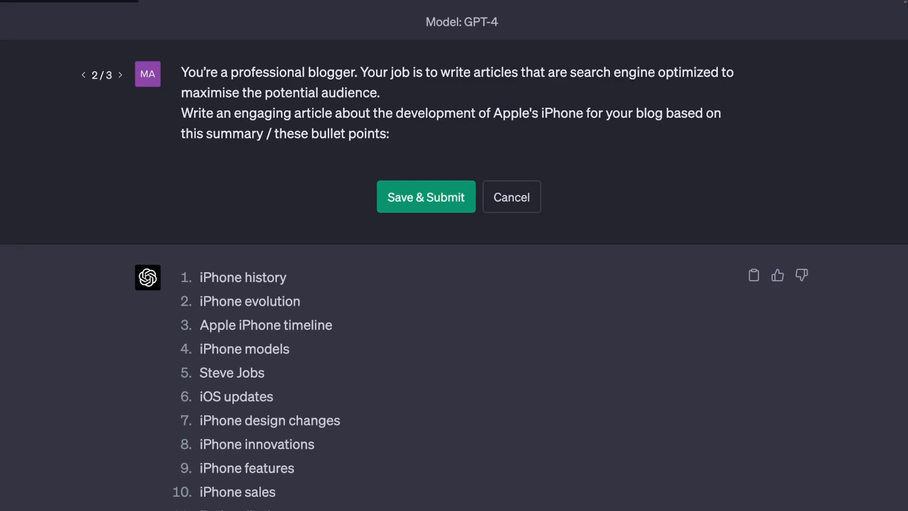
pyautogui.press('Return')
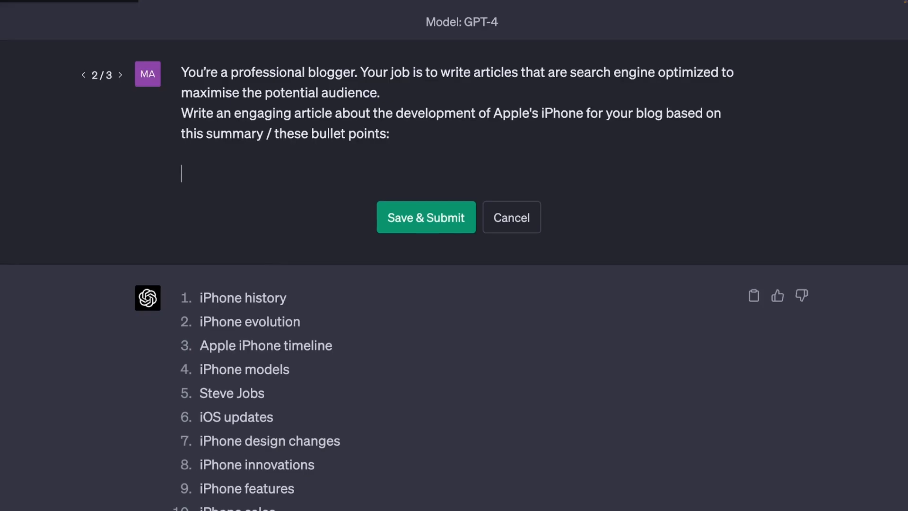
pyautogui.write('- The article should start with the first presenation of the iPhone and end in the years 2021 - The target audience are tech related people - Use SEO relevant keywords wherever possible to reach a bigger audience - You should highlight years with siginifcant technological changes related to the iPhone - The article should contain different section with subheaders - Add images where required. If you cannot add an image, add an image description.')
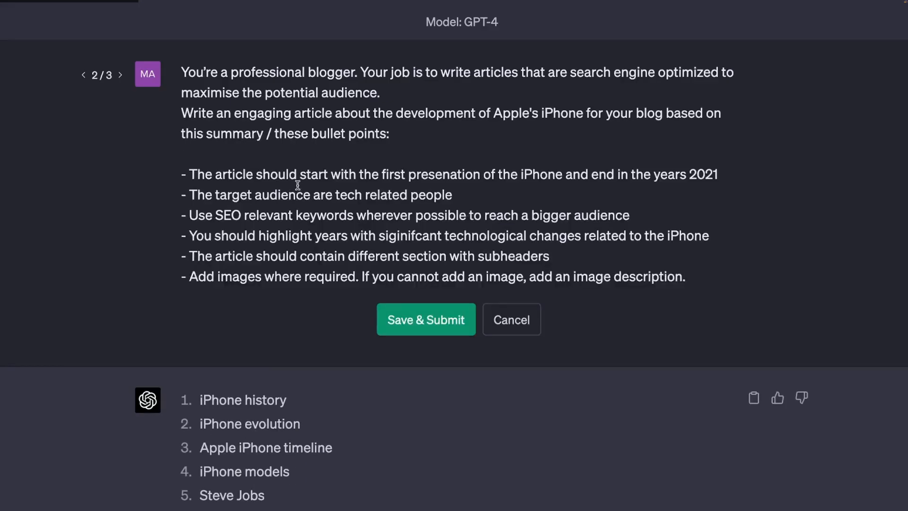
pyautogui.moveTo(728, 173); pyautogui.dragTo(221, 166)
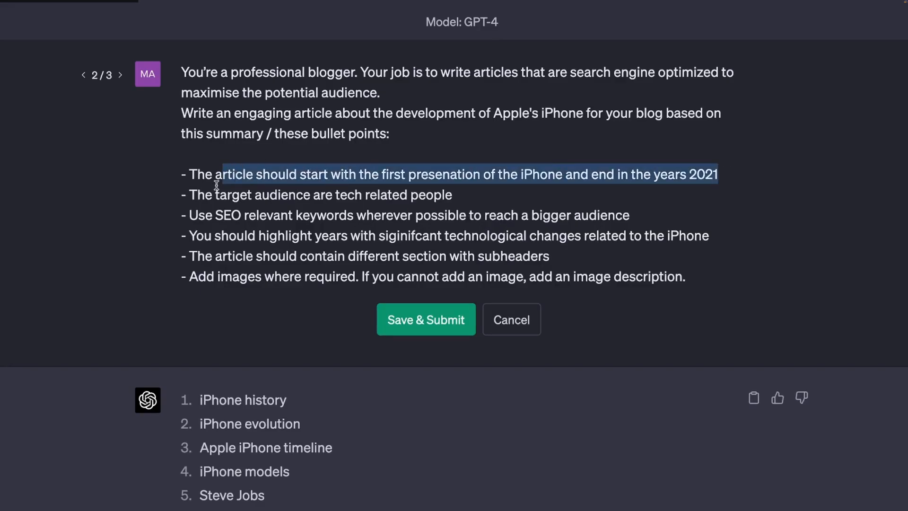
pyautogui.moveTo(214, 189); pyautogui.dragTo(433, 184)
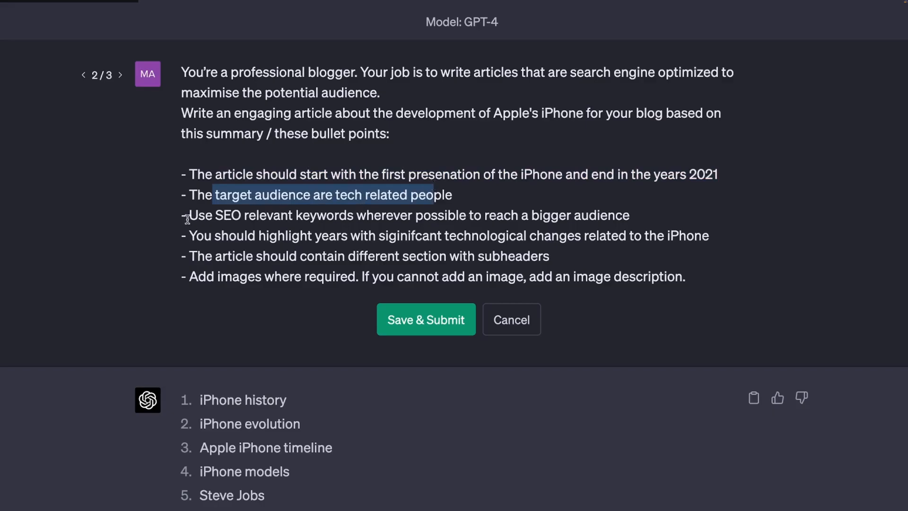
pyautogui.click(542, 209)
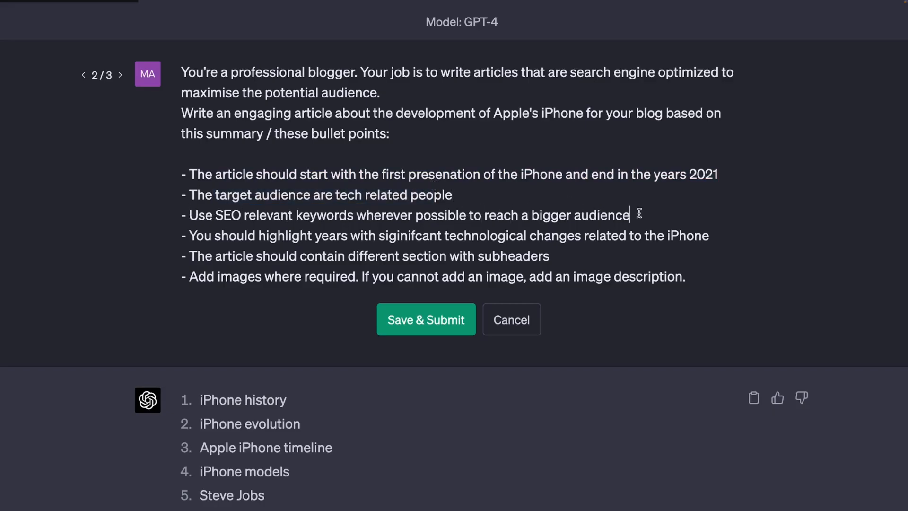
pyautogui.moveTo(638, 210); pyautogui.dragTo(181, 209)
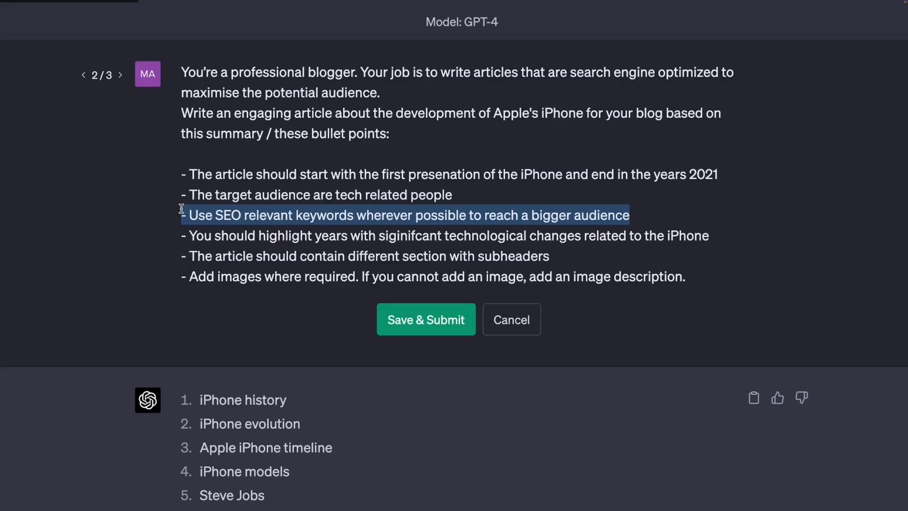
pyautogui.moveTo(709, 237); pyautogui.dragTo(199, 236)
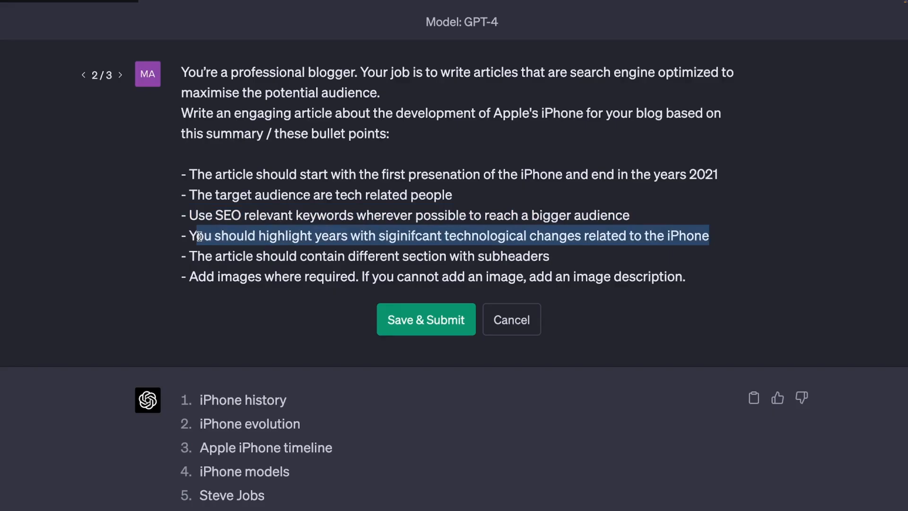
pyautogui.moveTo(549, 256); pyautogui.dragTo(278, 256)
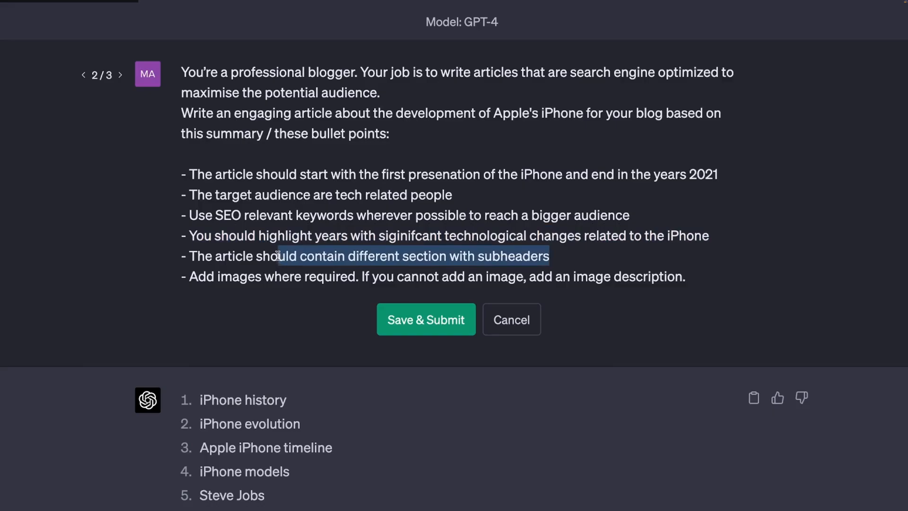
# - Correct the bullet points to read "sections" and "significant", and leave blank lines after the list
pyautogui.click(449, 256)
pyautogui.write('s')
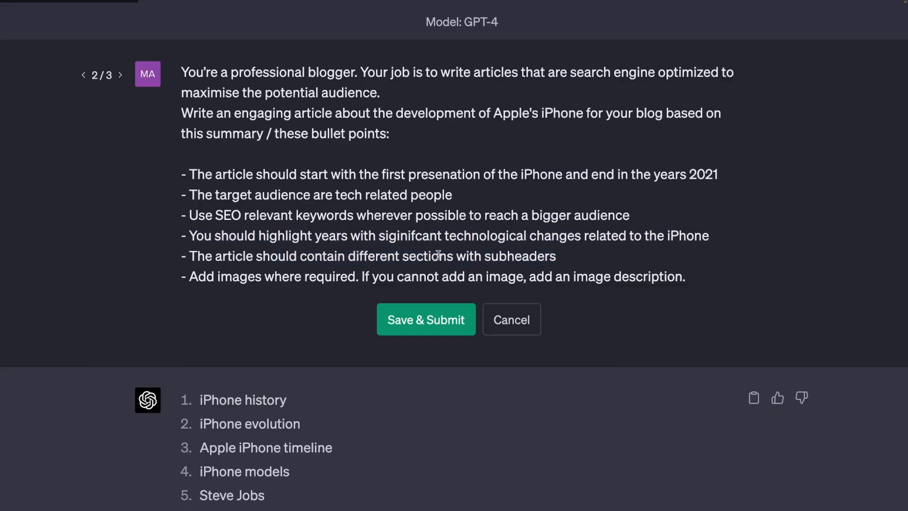
pyautogui.scroll(-1, 363, 259)
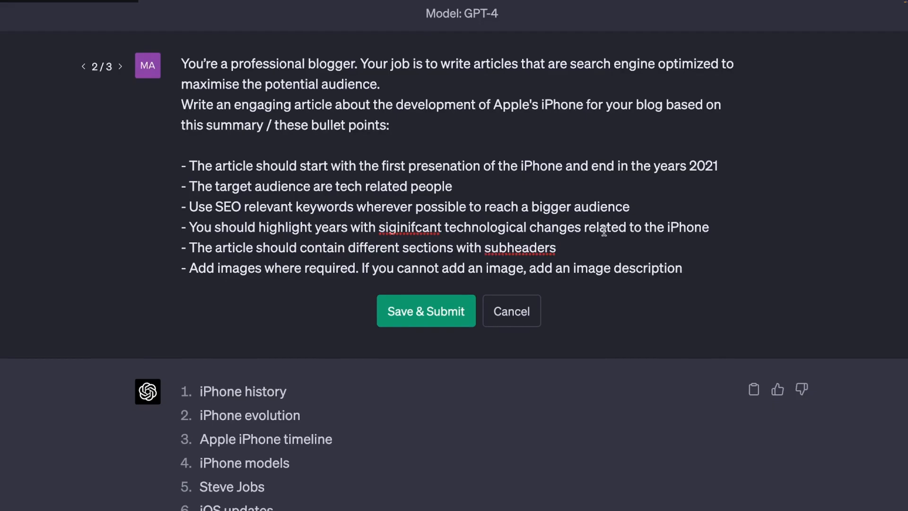
pyautogui.scroll(1, 604, 231)
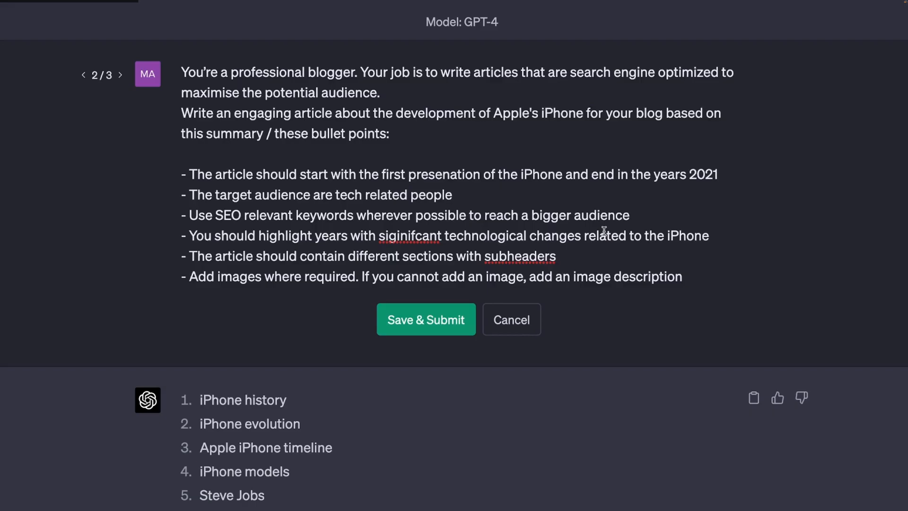
pyautogui.press('Return')
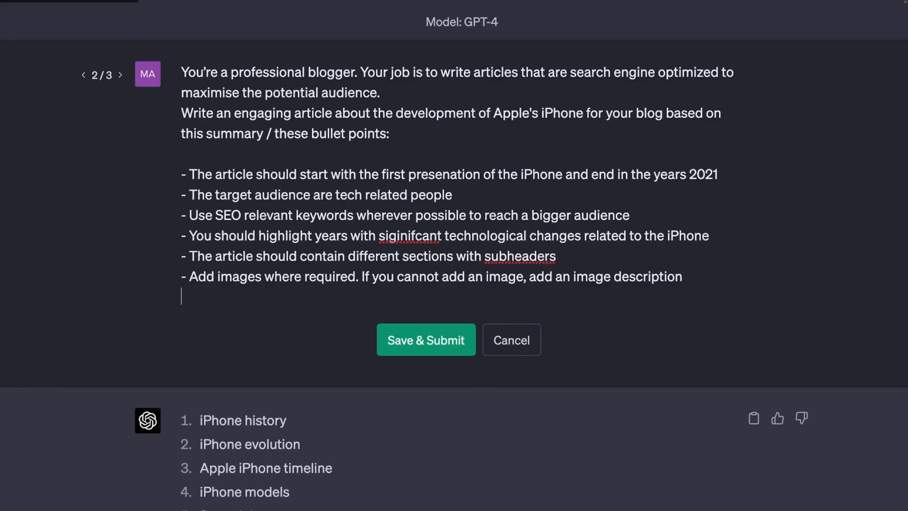
pyautogui.press('Return')
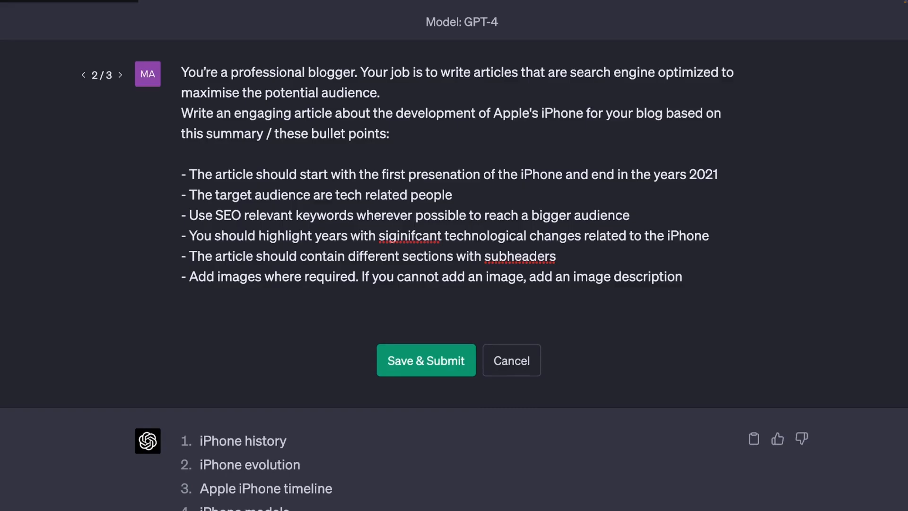
pyautogui.click(405, 236)
pyautogui.doubleClick(405, 236)
pyautogui.write('significant')
# - Add closing instructions to create an engaging article from the summary bullet points, with a text around 1200 words long
pyautogui.click(600, 282)
pyautogui.press('Down')
pyautogui.press('Down')
pyautogui.write('Your goal is to use these summary bullet points as input and create an engaging article based on these points. The text must be around 1200 words long.')
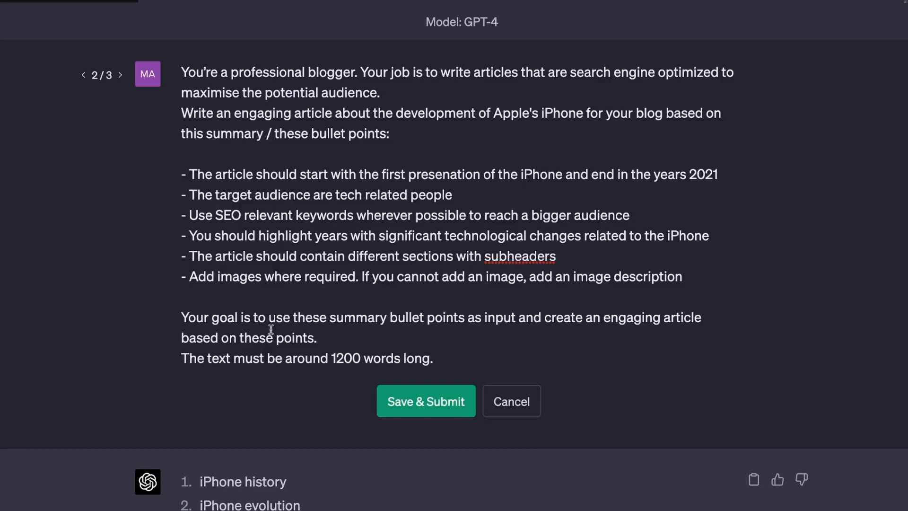
pyautogui.moveTo(241, 317); pyautogui.dragTo(174, 316)
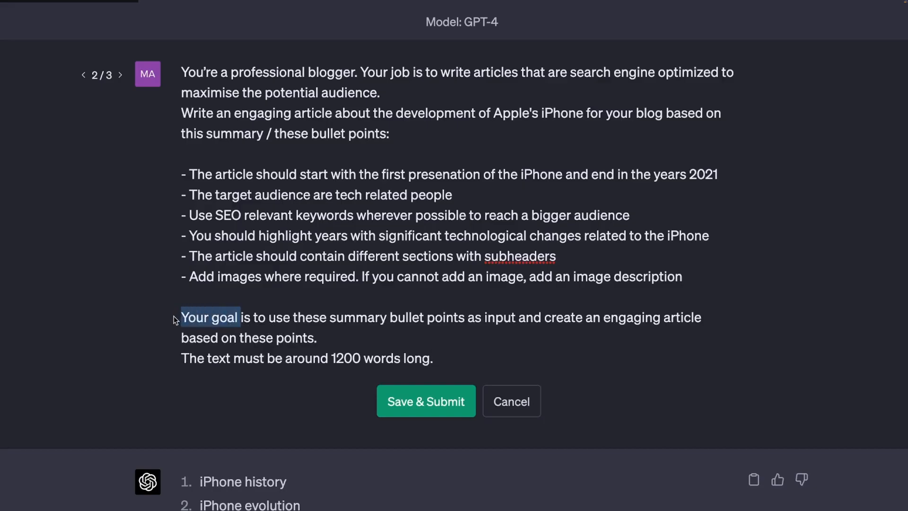
pyautogui.moveTo(319, 316); pyautogui.dragTo(482, 317)
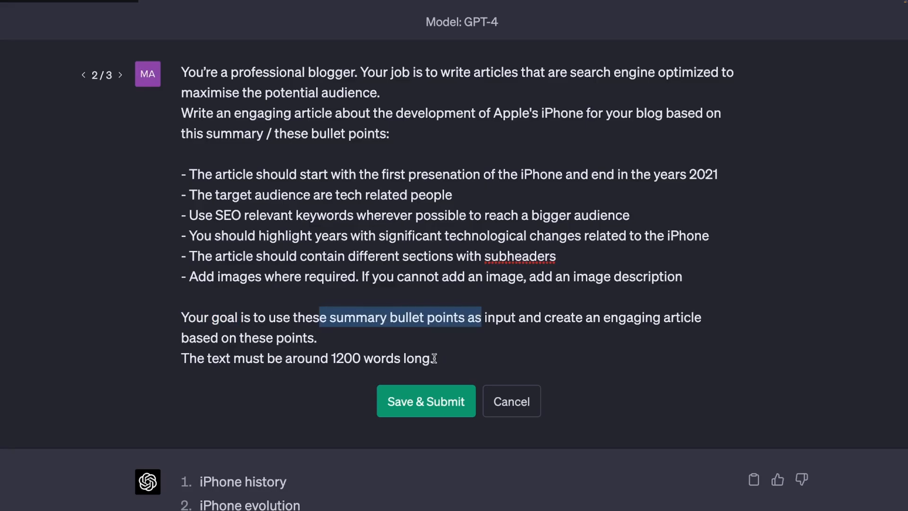
pyautogui.moveTo(434, 358); pyautogui.dragTo(174, 357)
pyautogui.click(461, 336)
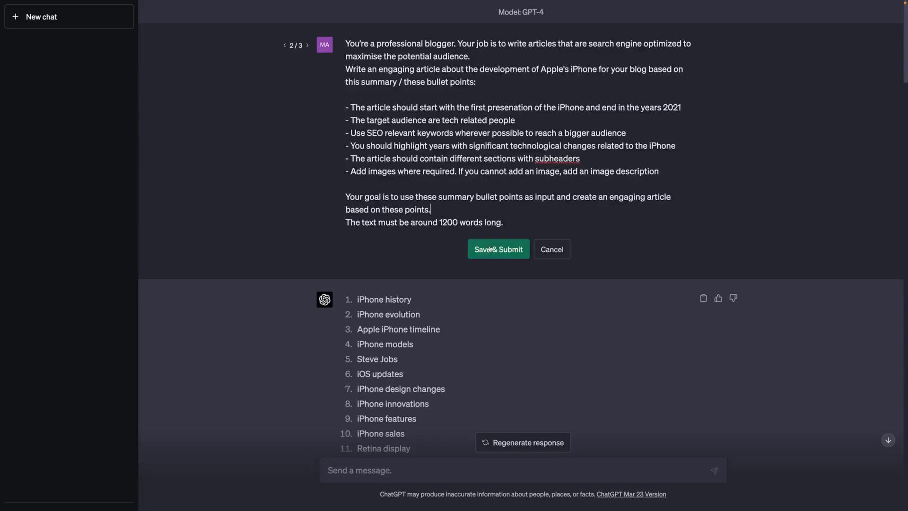
# - Submit the edited prompt and send "continue" so the cut-off article is completed
pyautogui.click(416, 400)
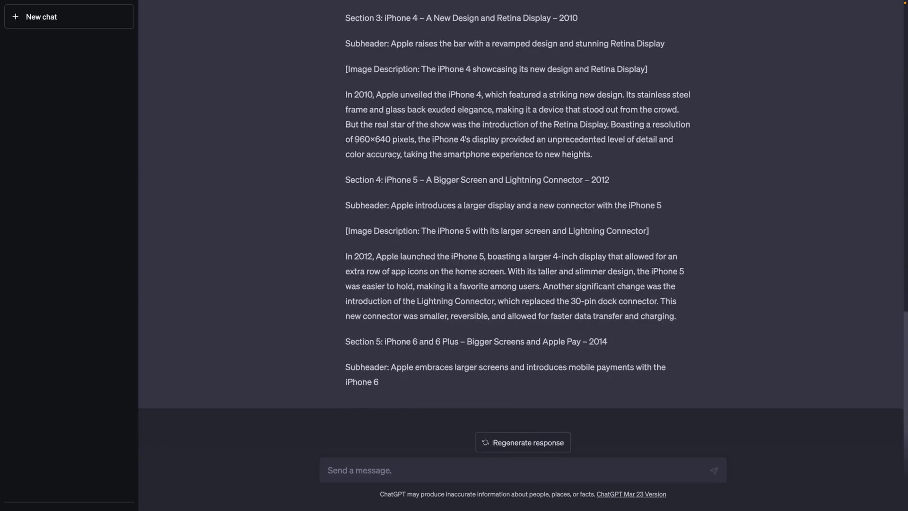
pyautogui.write('continue')
pyautogui.press('Return')
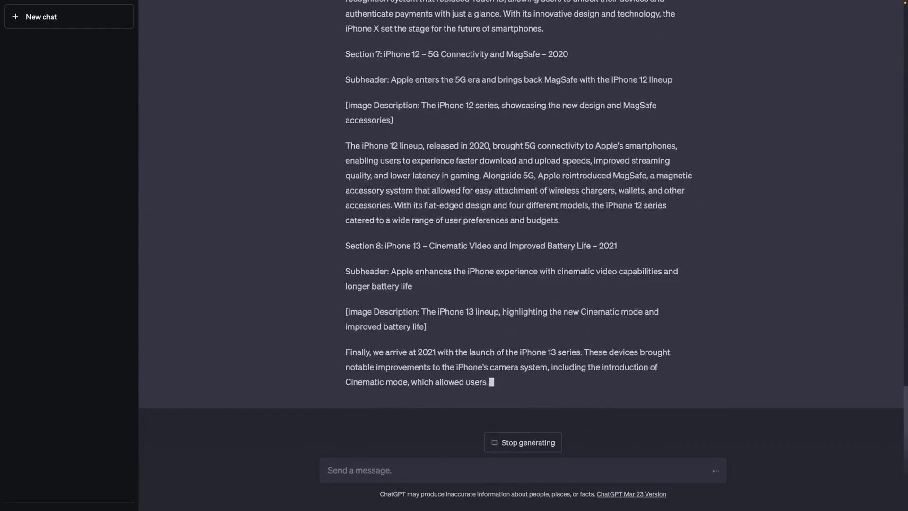
# - Review the generated article's image descriptions, subheaders and introduction against the requirements in the prompt
pyautogui.scroll(3, 429, 277)
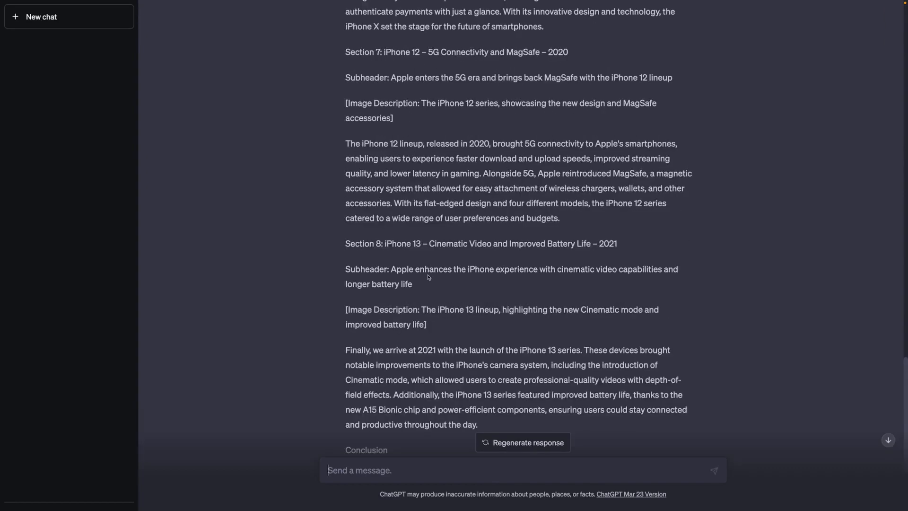
pyautogui.scroll(1, 438, 255)
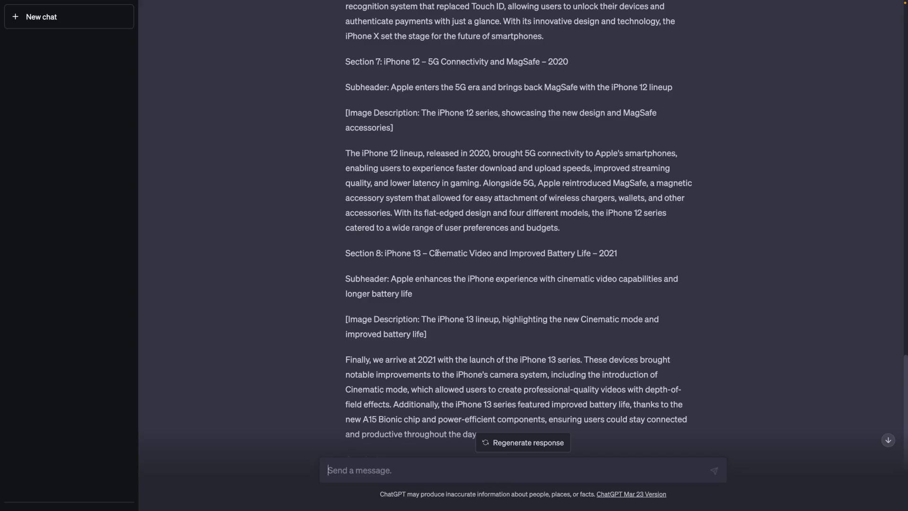
pyautogui.moveTo(427, 334); pyautogui.dragTo(356, 320)
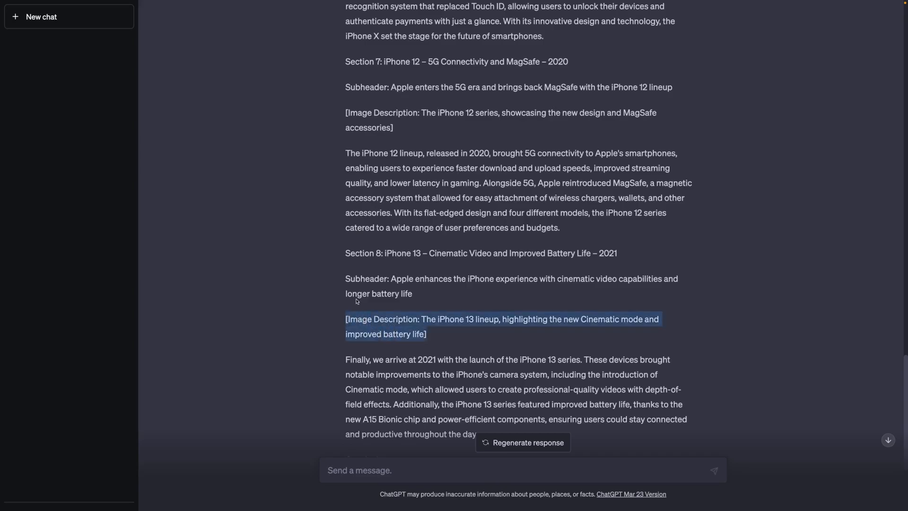
pyautogui.scroll(1, 357, 300)
pyautogui.moveTo(410, 316); pyautogui.dragTo(355, 289)
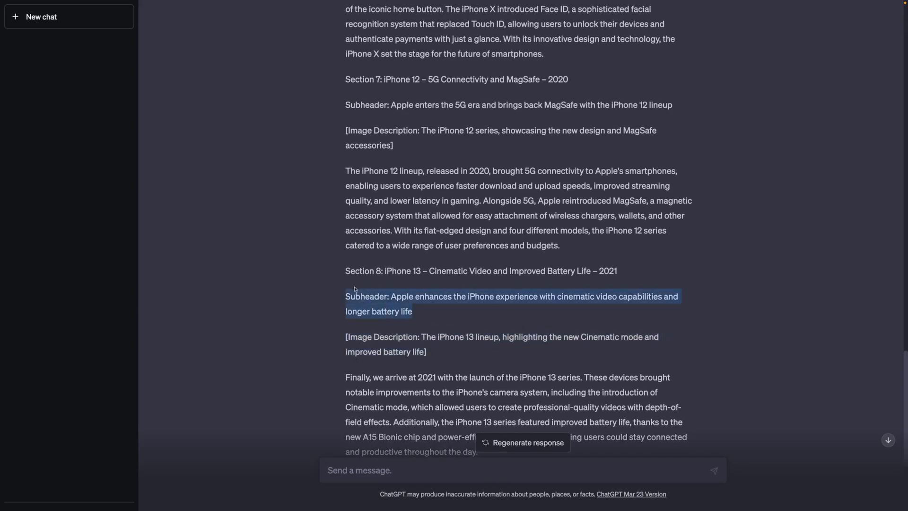
pyautogui.scroll(10, 368, 263)
pyautogui.scroll(10, 368, 262)
pyautogui.scroll(5, 367, 260)
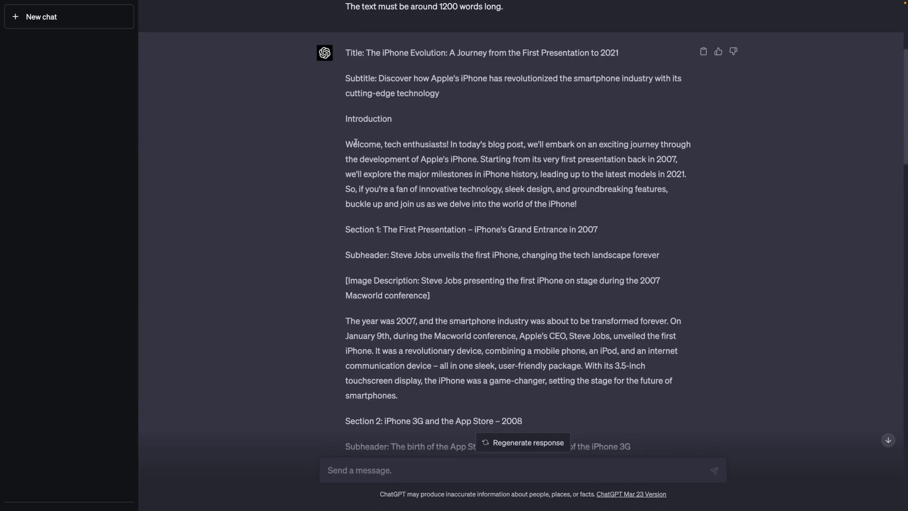
pyautogui.moveTo(346, 142); pyautogui.dragTo(447, 144)
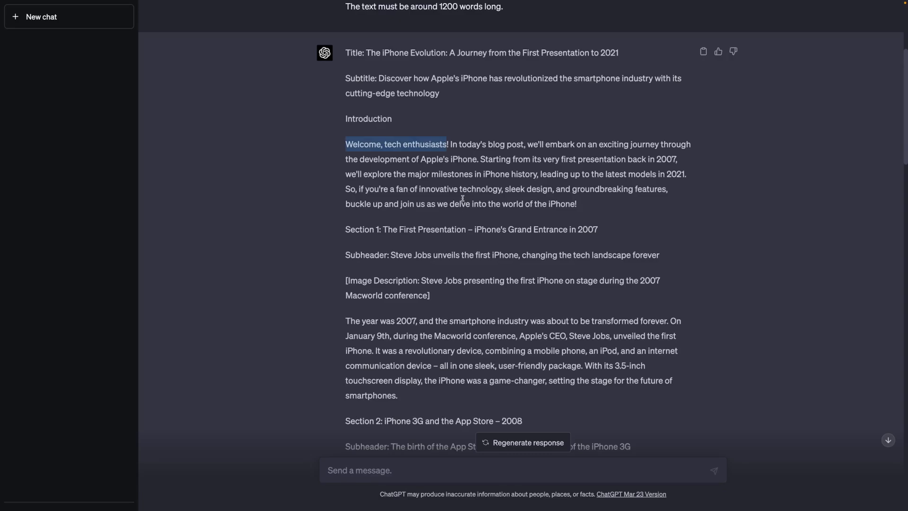
pyautogui.scroll(5, 462, 199)
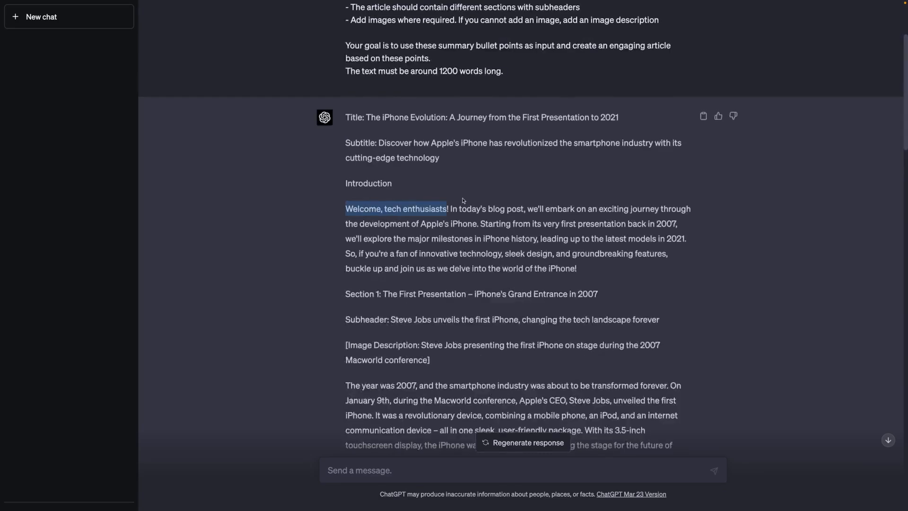
pyautogui.moveTo(510, 223); pyautogui.dragTo(362, 84)
pyautogui.click(362, 85)
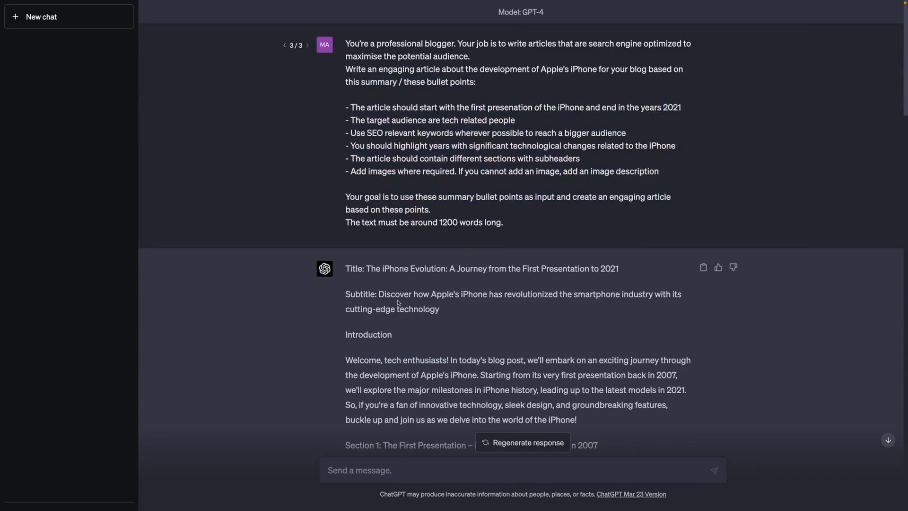
# - Compare the first version of the prompt and its article with the second and third versions
pyautogui.click(285, 47)
pyautogui.click(285, 46)
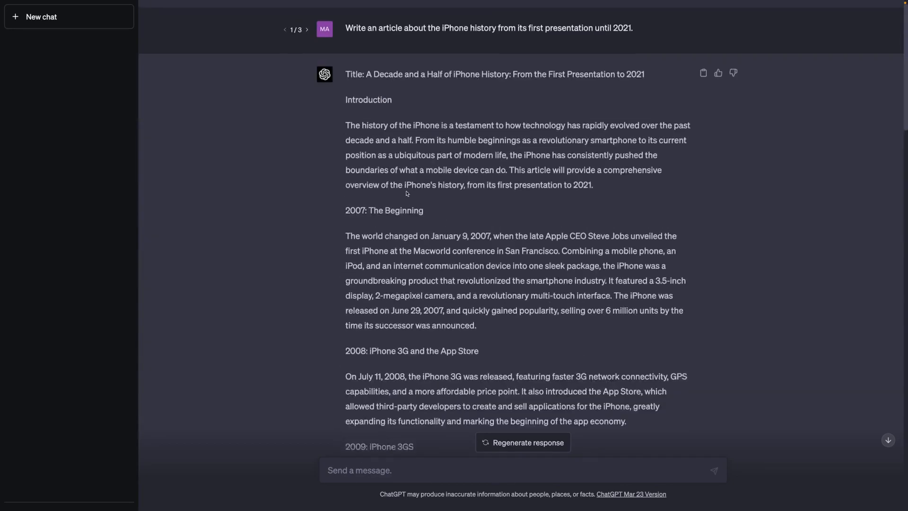
pyautogui.scroll(-20, 406, 193)
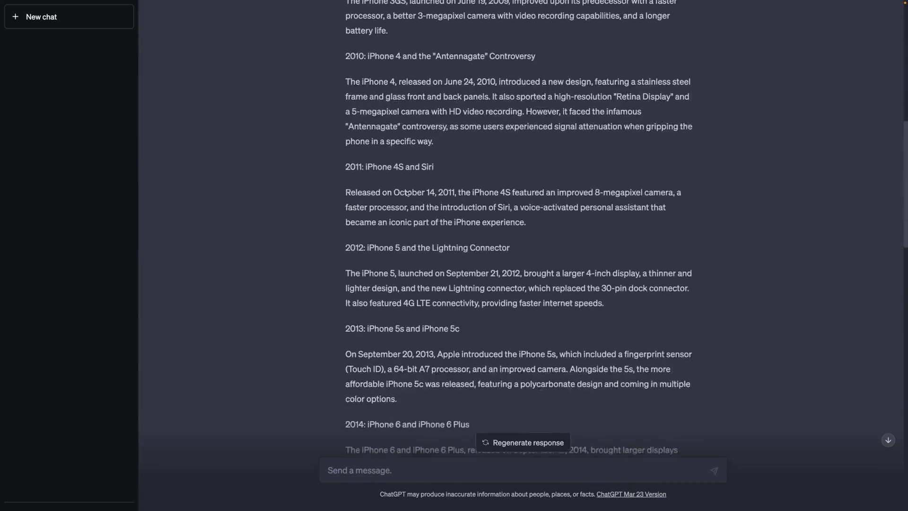
pyautogui.scroll(20, 406, 193)
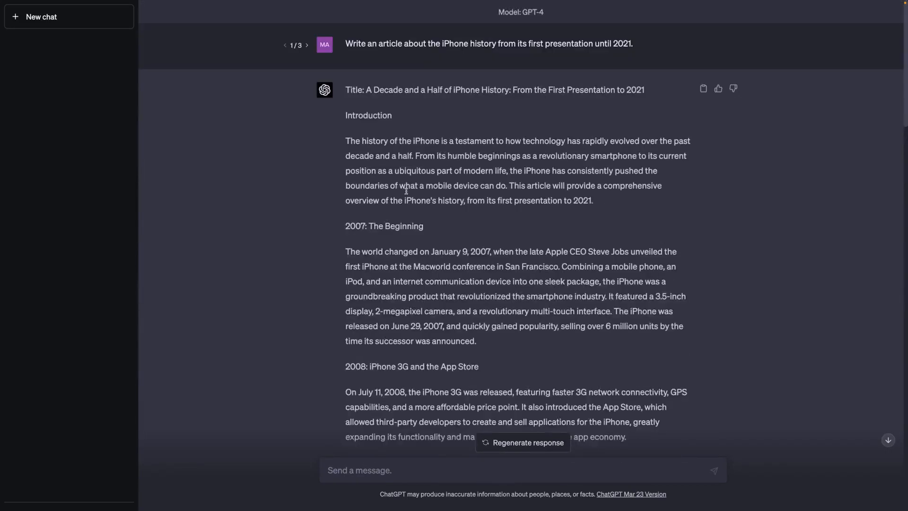
pyautogui.click(307, 47)
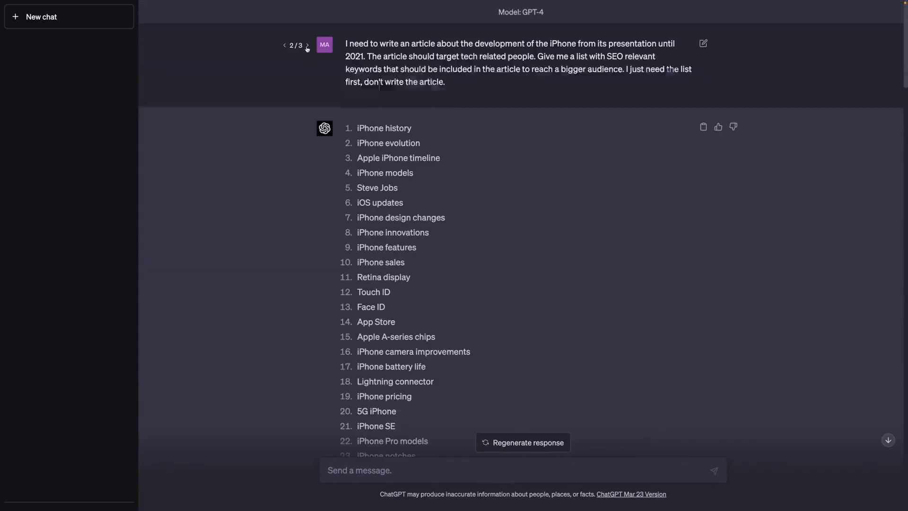
pyautogui.click(307, 47)
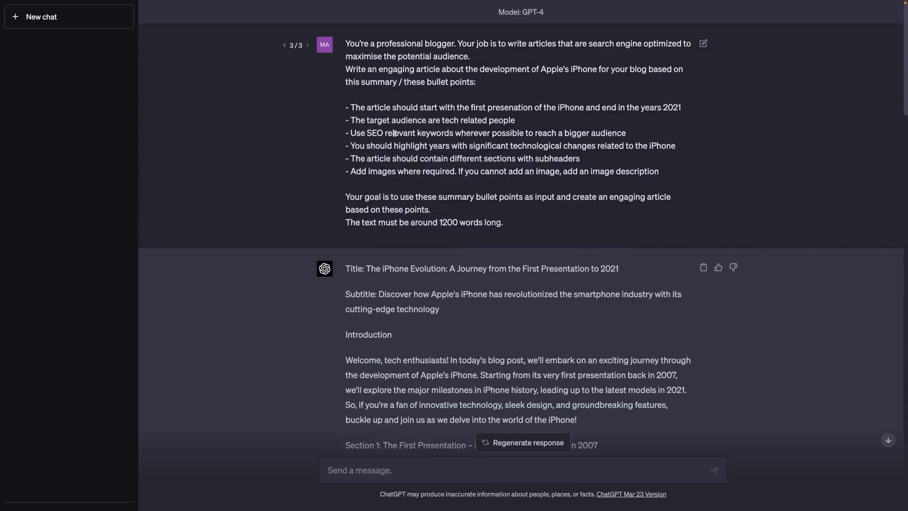